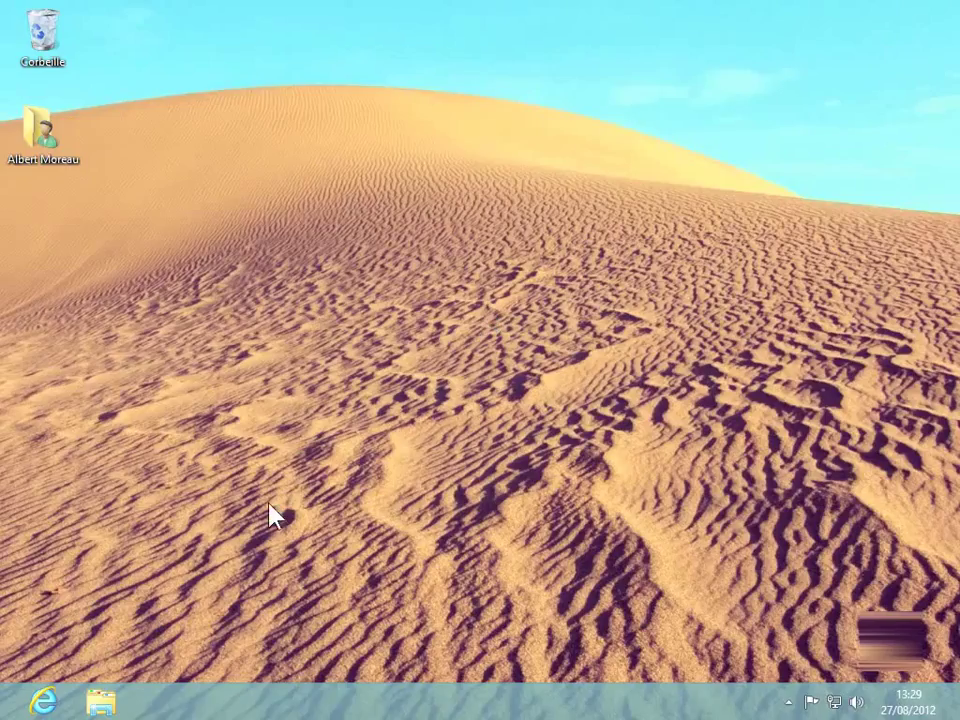
Step: Open File Explorer, search the Mes images folder for "mer", and extend the search to the whole computer
{"action": "left_click", "coordinate": [101, 702]}
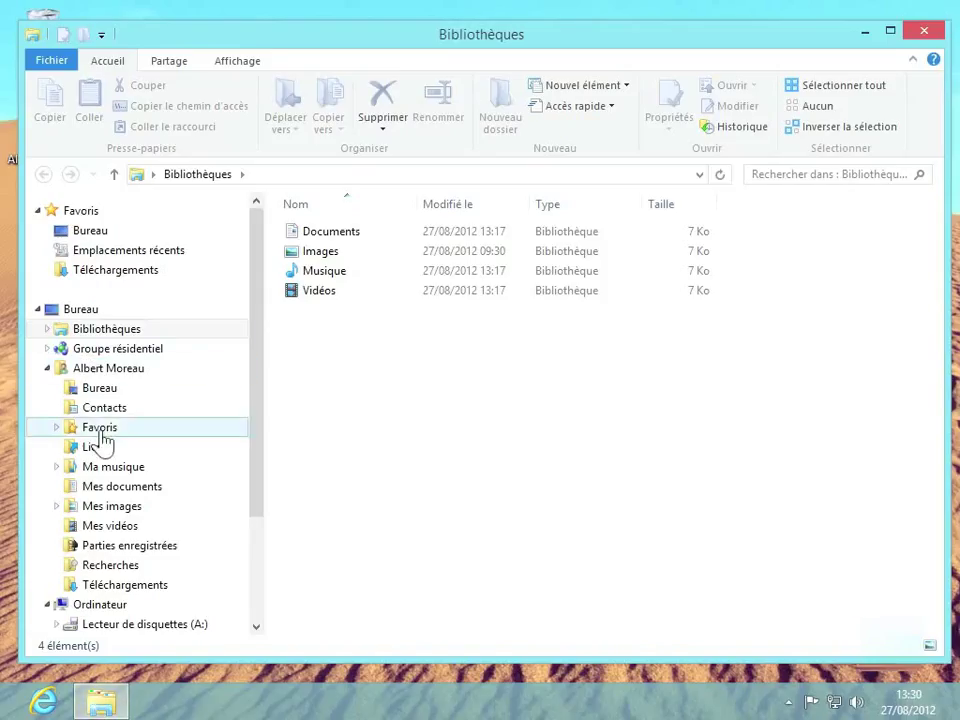
{"action": "left_click", "coordinate": [113, 507]}
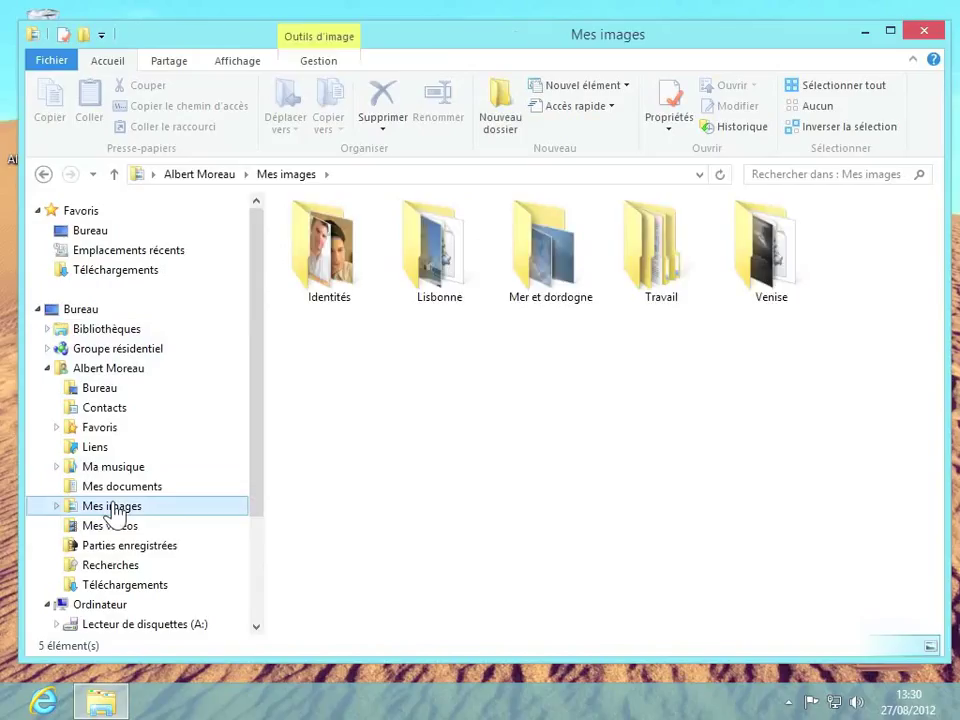
{"action": "left_click", "coordinate": [799, 174]}
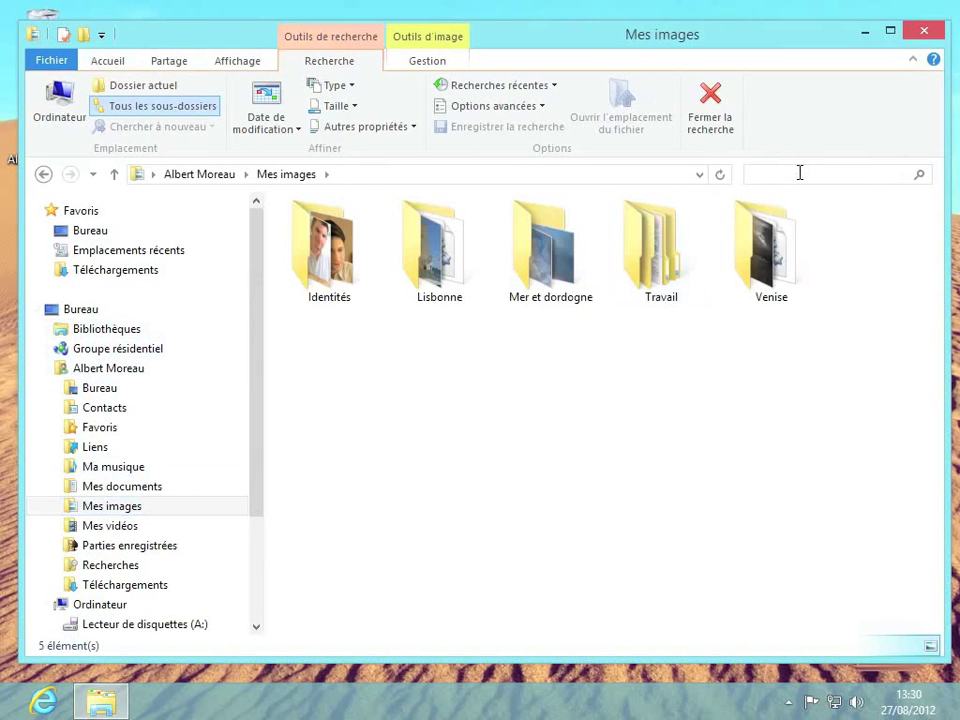
{"action": "type", "text": "mer"}
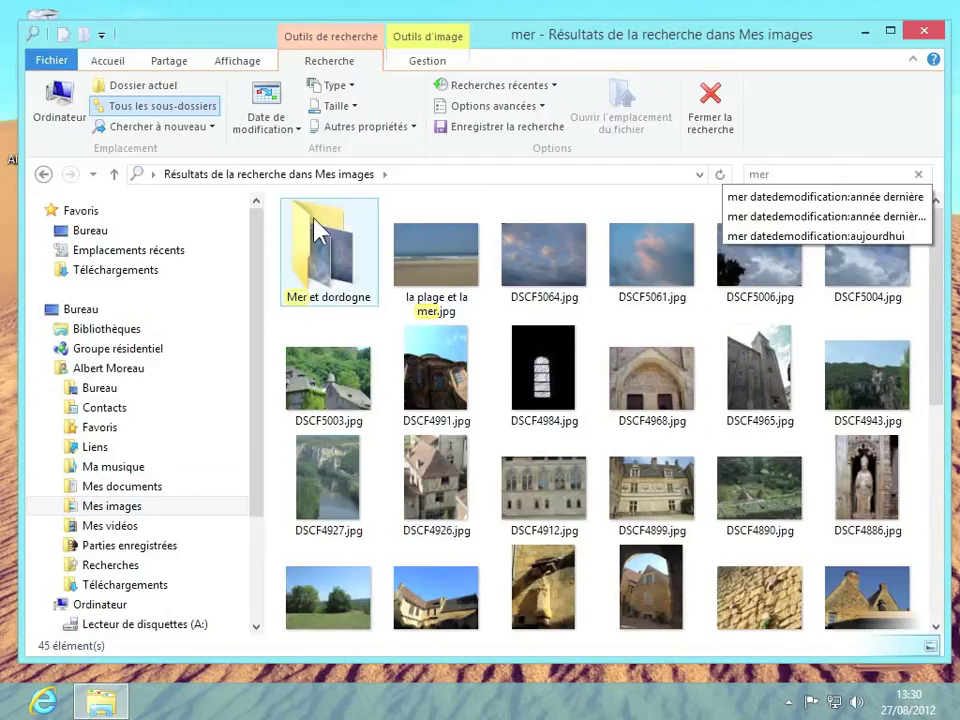
{"action": "left_click", "coordinate": [60, 105]}
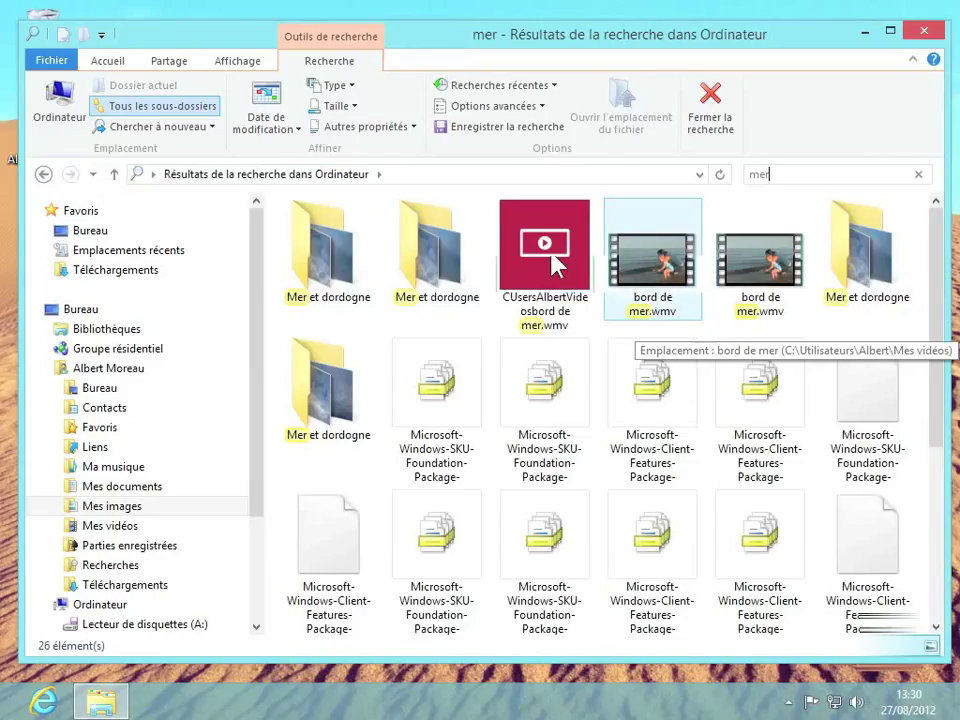
{"action": "left_click", "coordinate": [168, 111]}
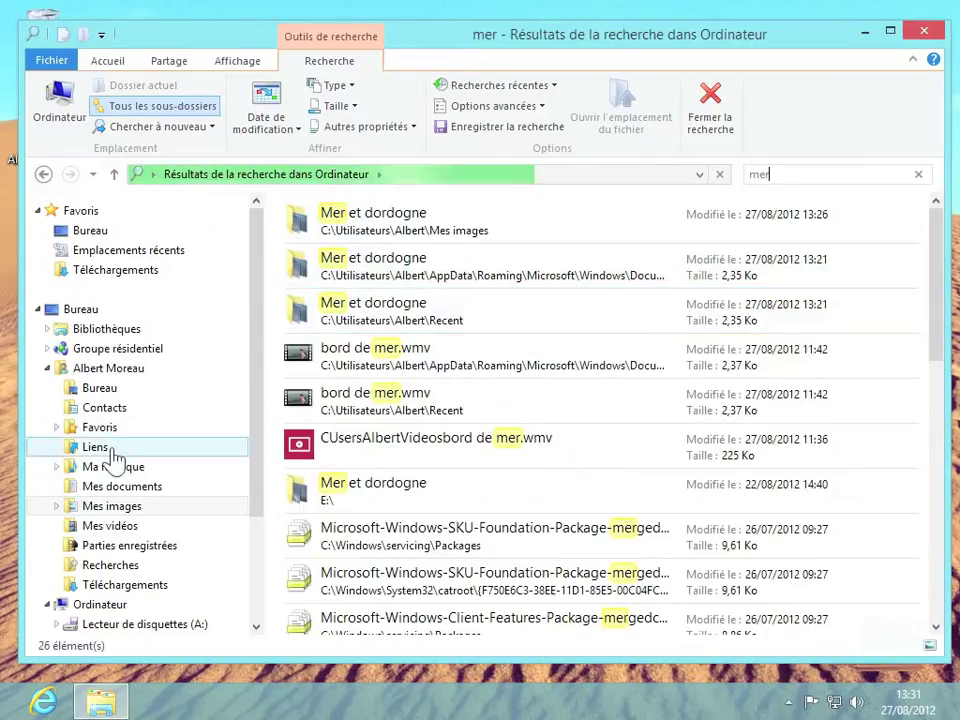
Step: Search the user's personal folder for "mer", limited to the current folder and again with all subfolders included
{"action": "left_click", "coordinate": [112, 377]}
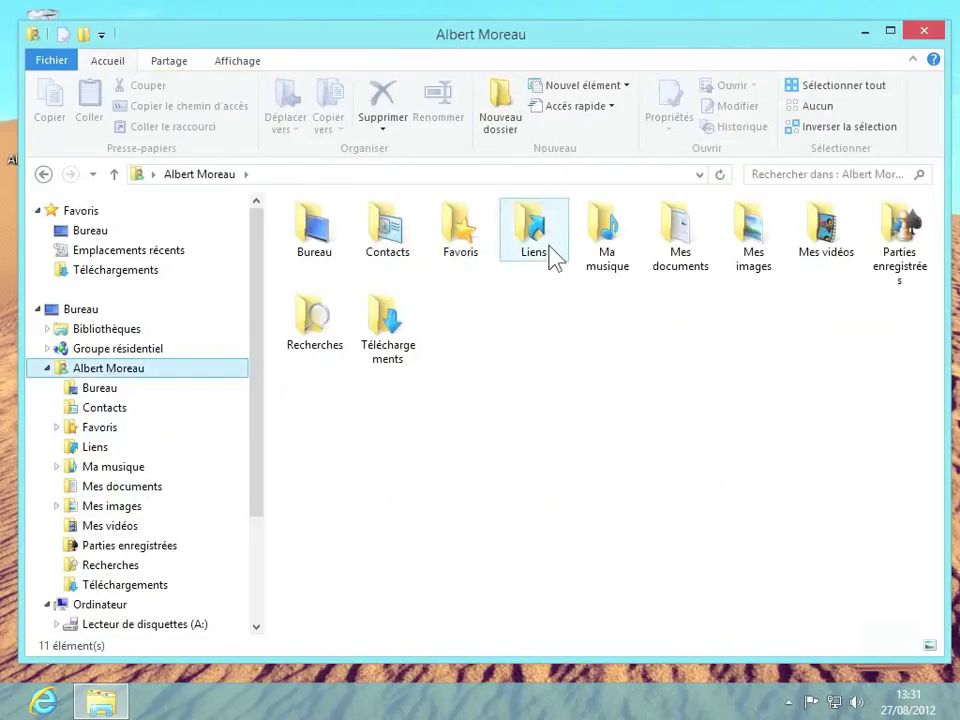
{"action": "left_click", "coordinate": [764, 175]}
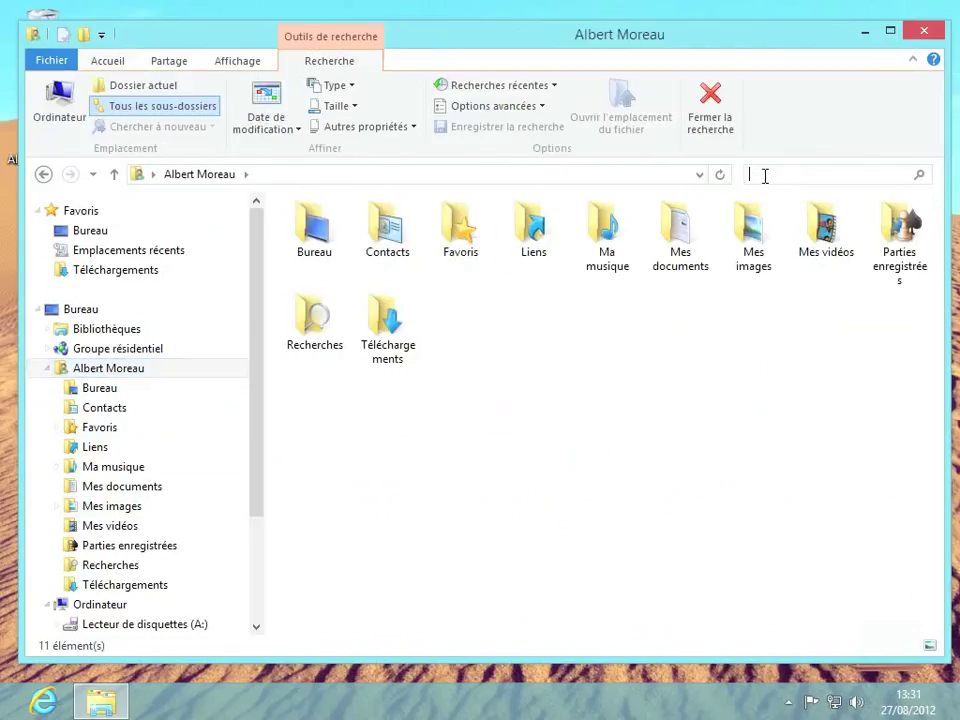
{"action": "type", "text": "mer"}
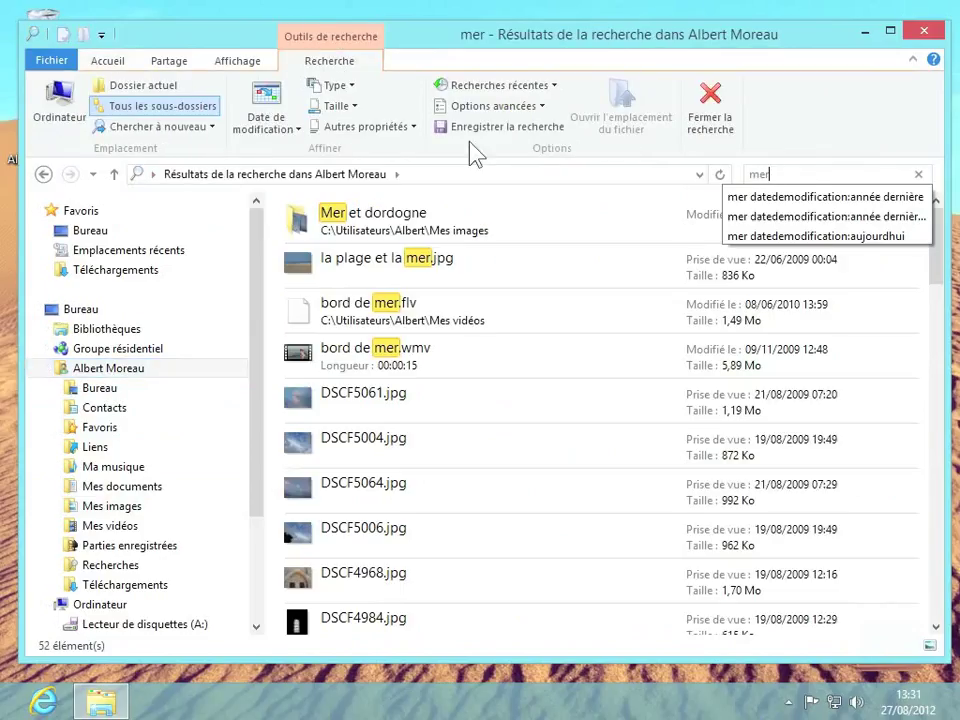
{"action": "left_click", "coordinate": [137, 90]}
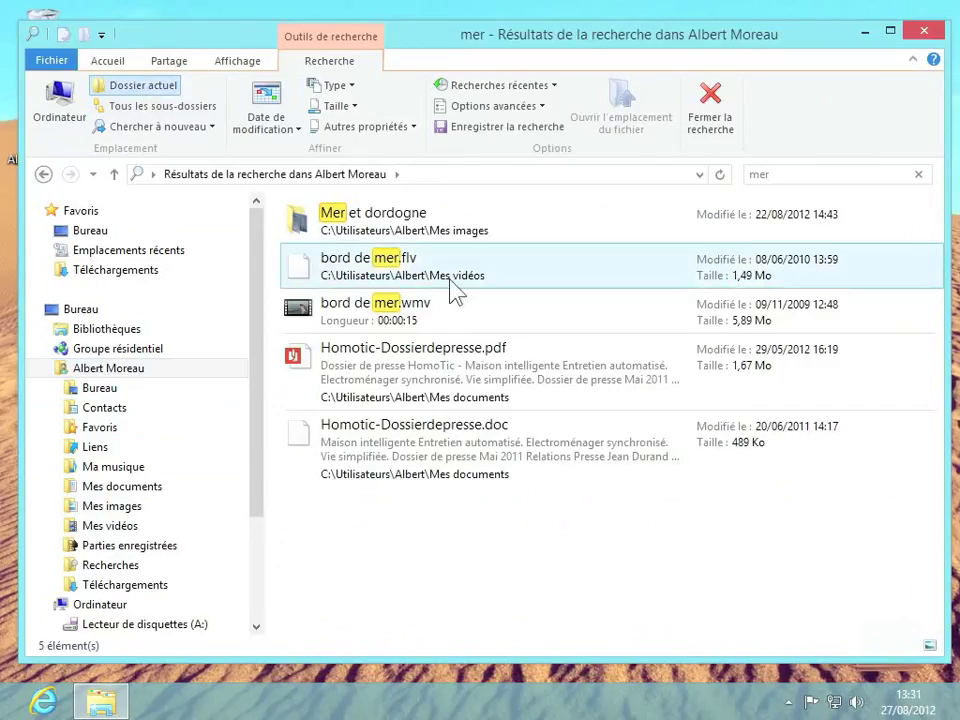
{"action": "left_click", "coordinate": [135, 106]}
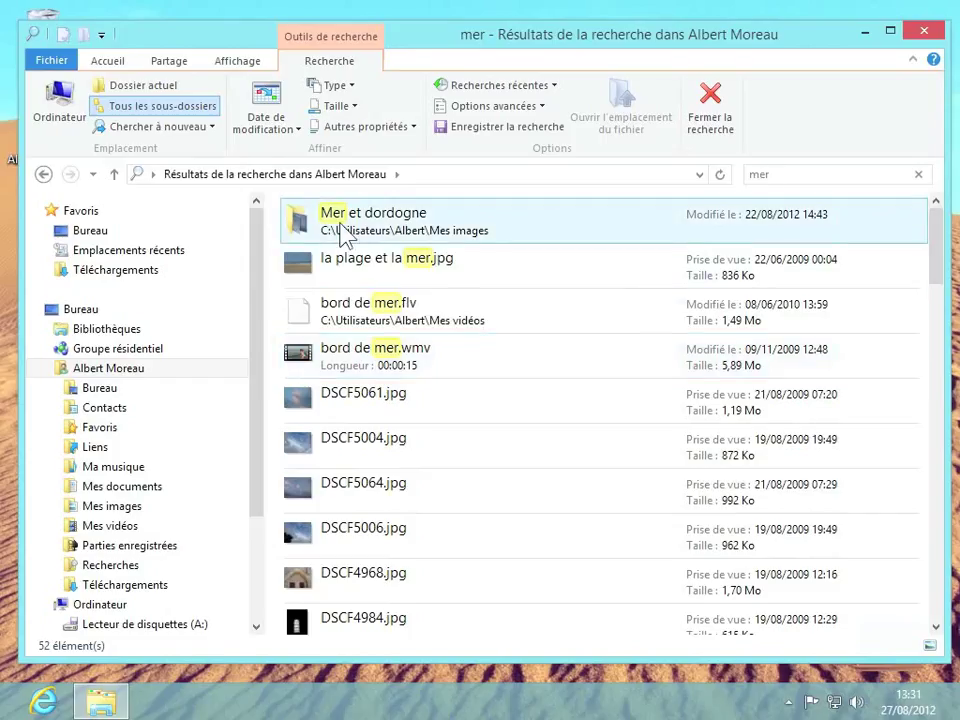
Step: Repeat the "mer" search in Bibliothèques and on the Internet, closing the browser window after viewing the web results
{"action": "left_click", "coordinate": [211, 127]}
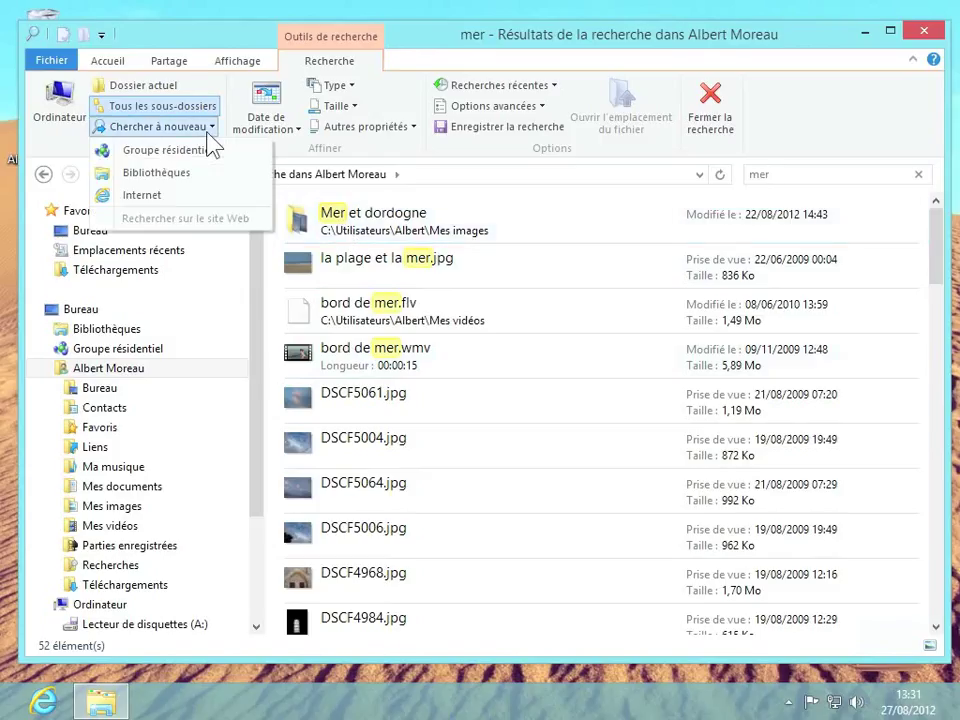
{"action": "left_click", "coordinate": [156, 173]}
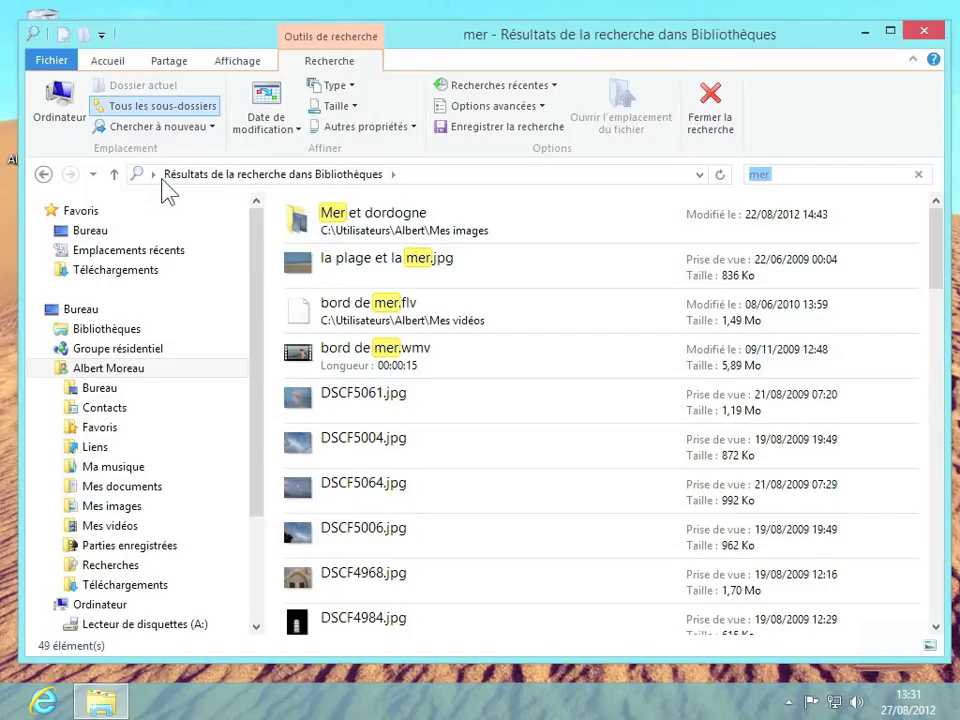
{"action": "left_click", "coordinate": [193, 140]}
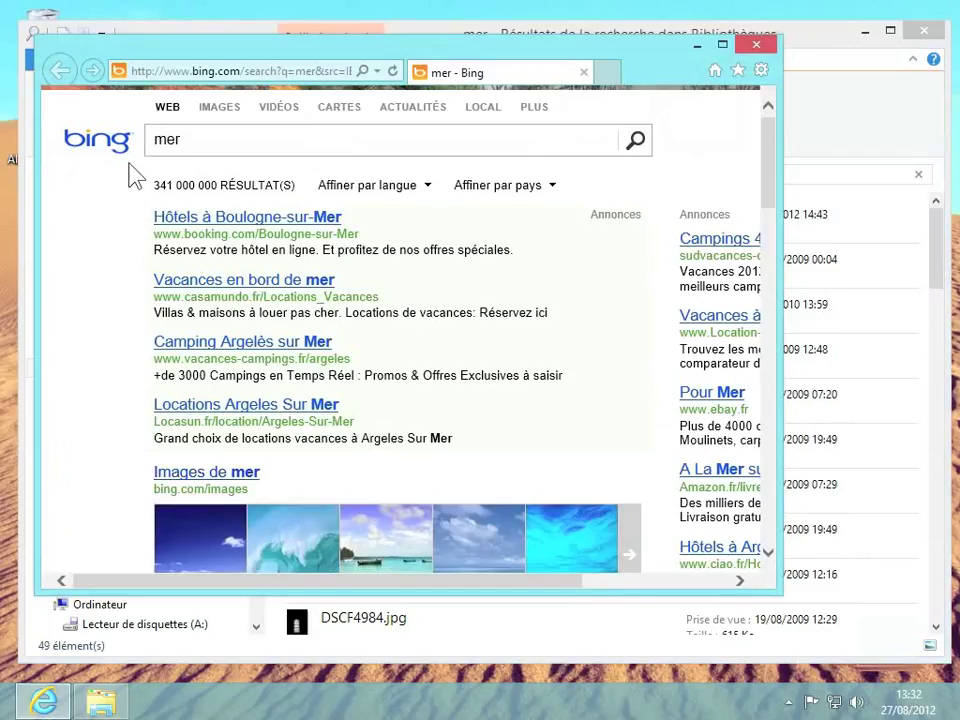
{"action": "left_click", "coordinate": [755, 47]}
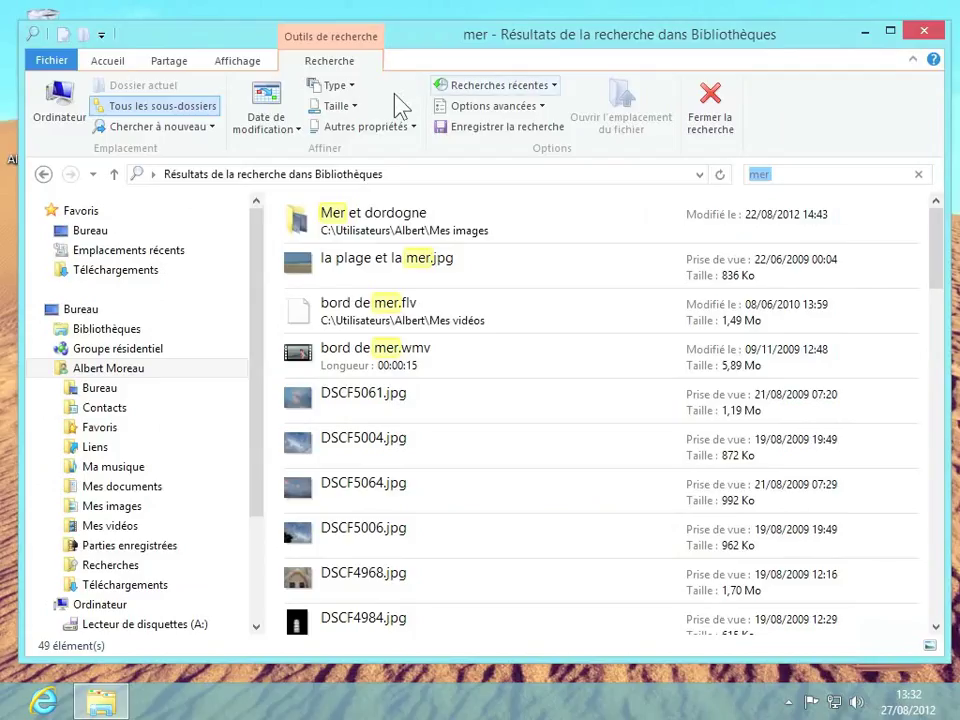
Step: Filter the "mer" results by modification date, trying Aujourd'hui, Semaine dernière and L'année dernière in turn
{"action": "left_click", "coordinate": [274, 126]}
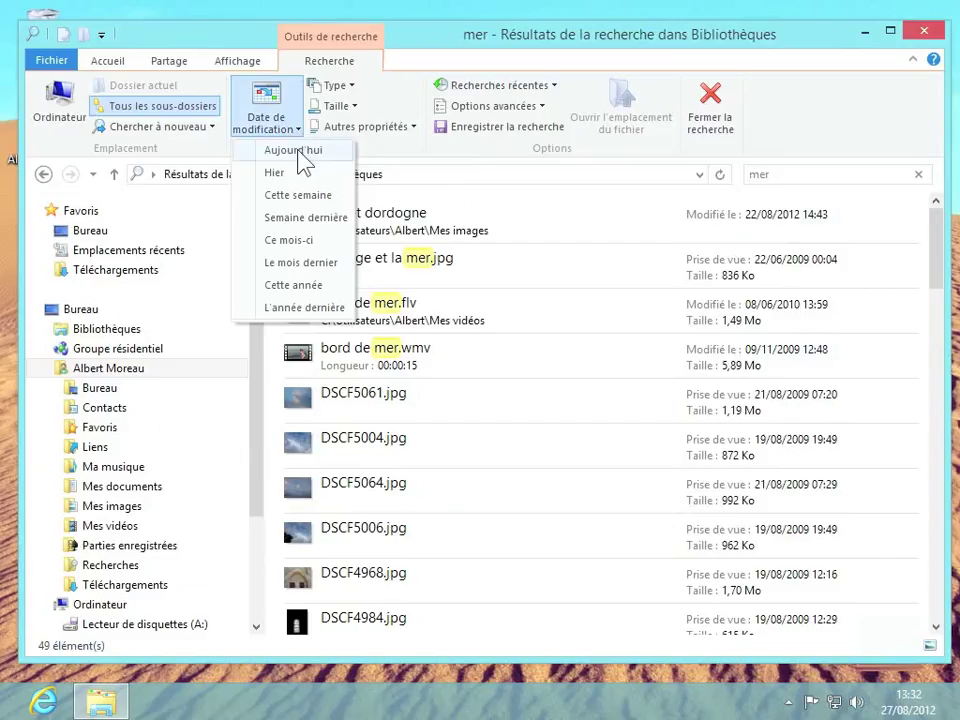
{"action": "left_click", "coordinate": [298, 152]}
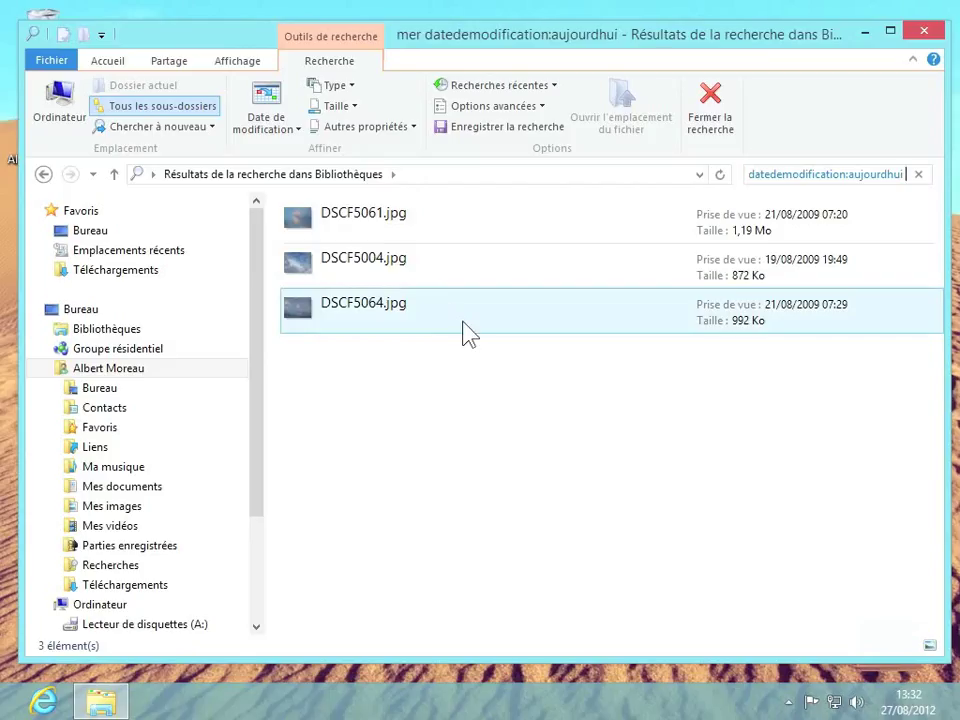
{"action": "left_click", "coordinate": [296, 131]}
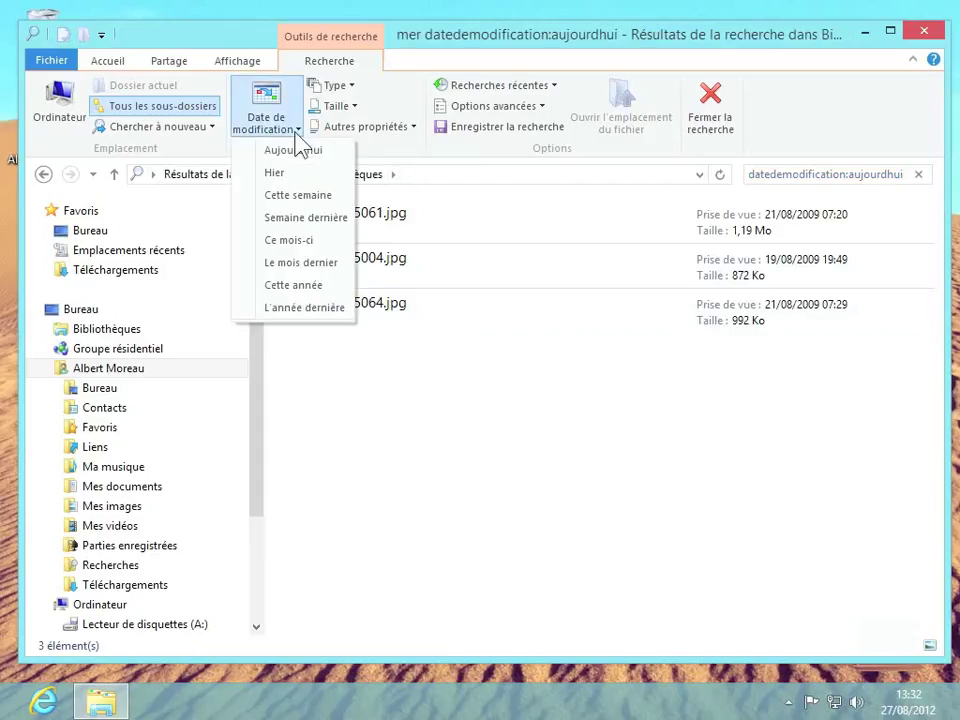
{"action": "left_click", "coordinate": [292, 220]}
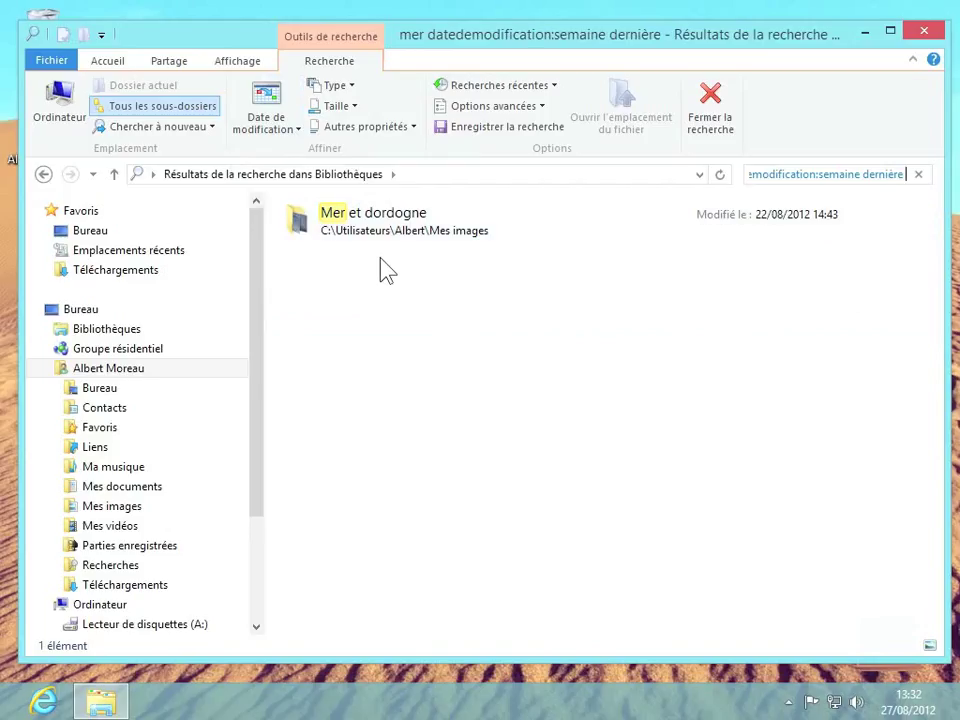
{"action": "left_click", "coordinate": [296, 121]}
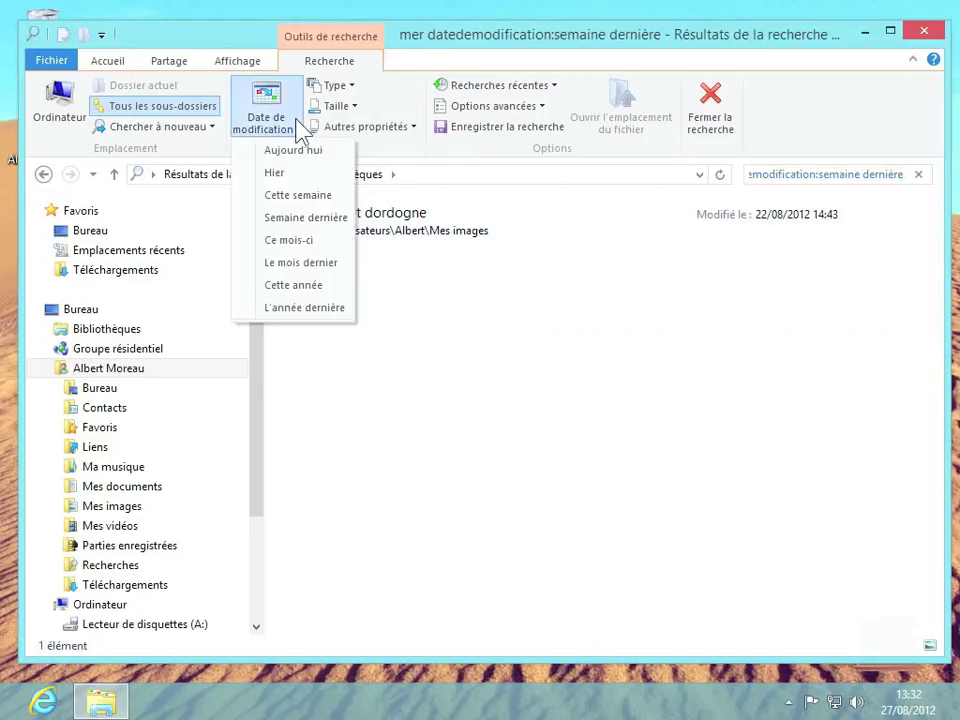
{"action": "left_click", "coordinate": [284, 307]}
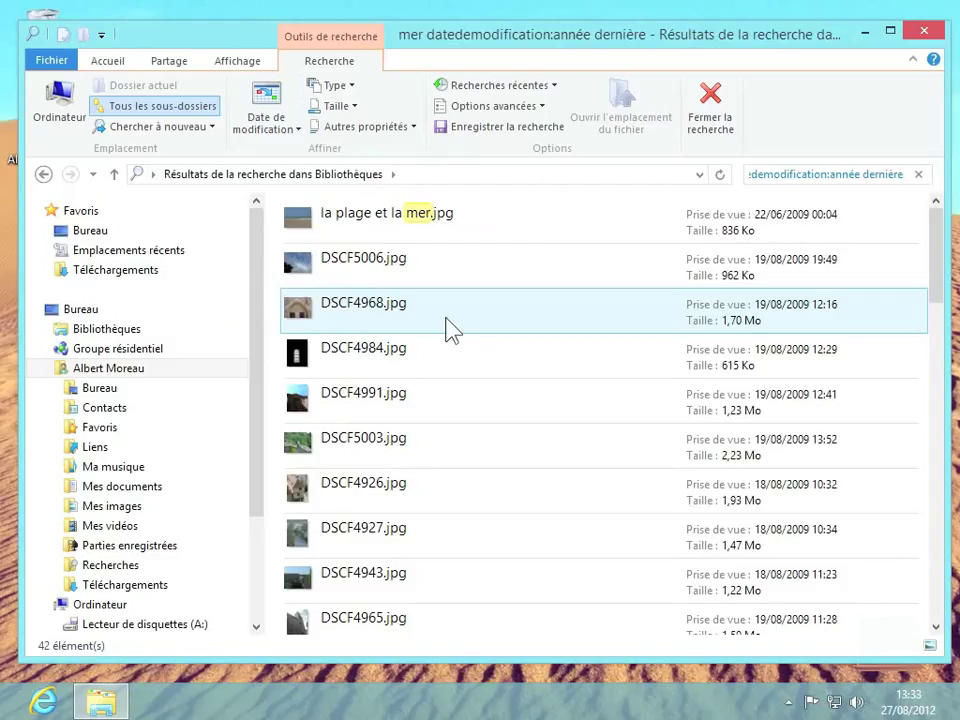
{"action": "left_click", "coordinate": [141, 106]}
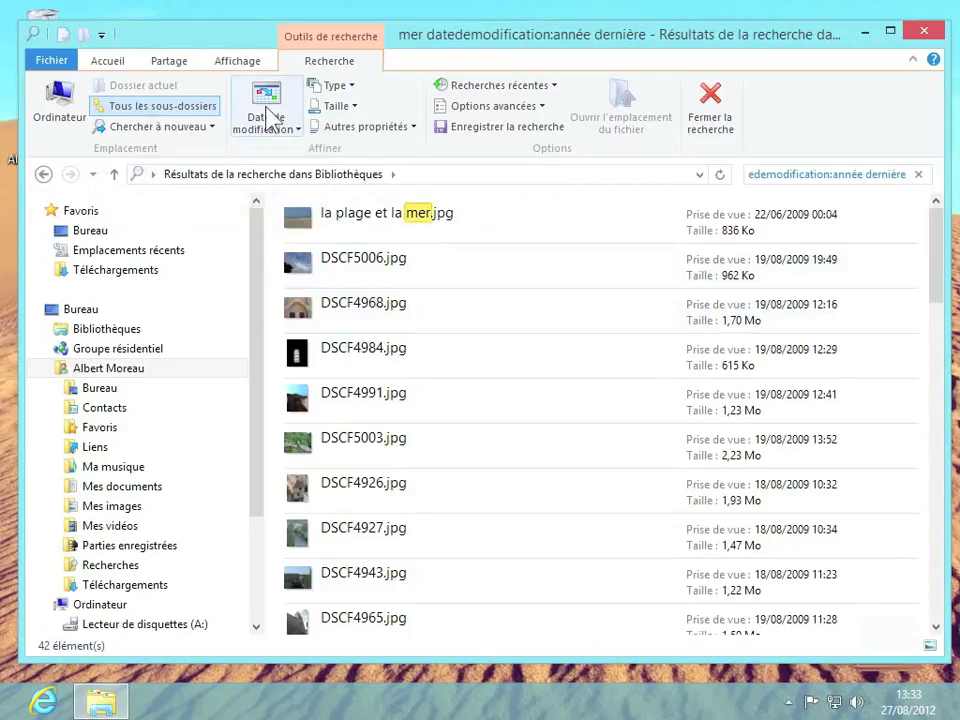
Step: Clear the date-filtered search, search the personal folder for "mer" again, and restrict the results to the Image type
{"action": "left_click", "coordinate": [906, 176]}
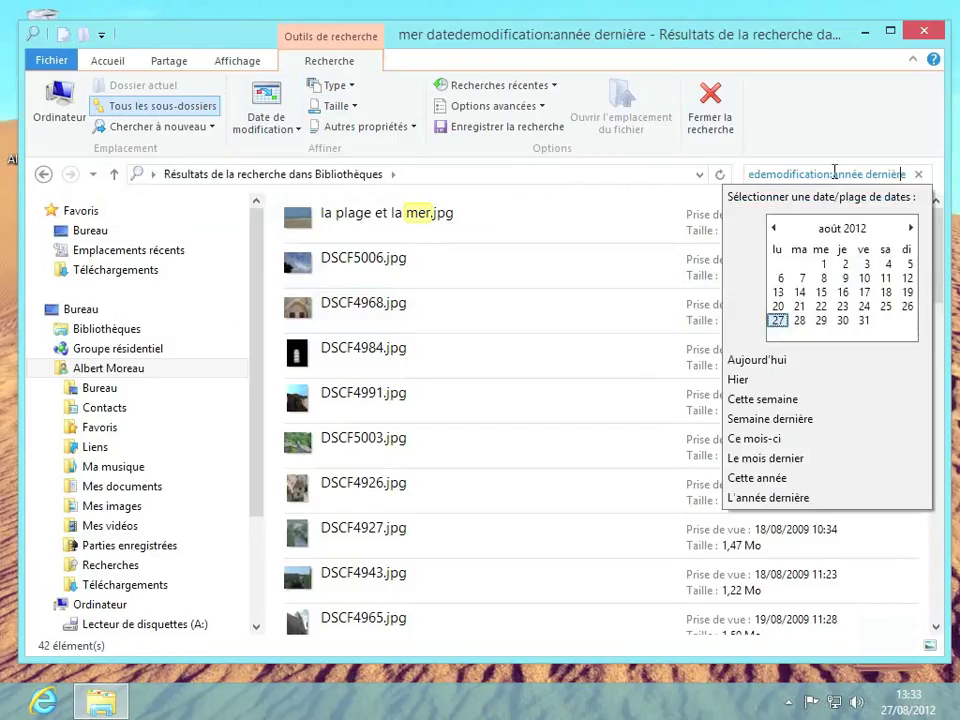
{"action": "left_click", "coordinate": [919, 178]}
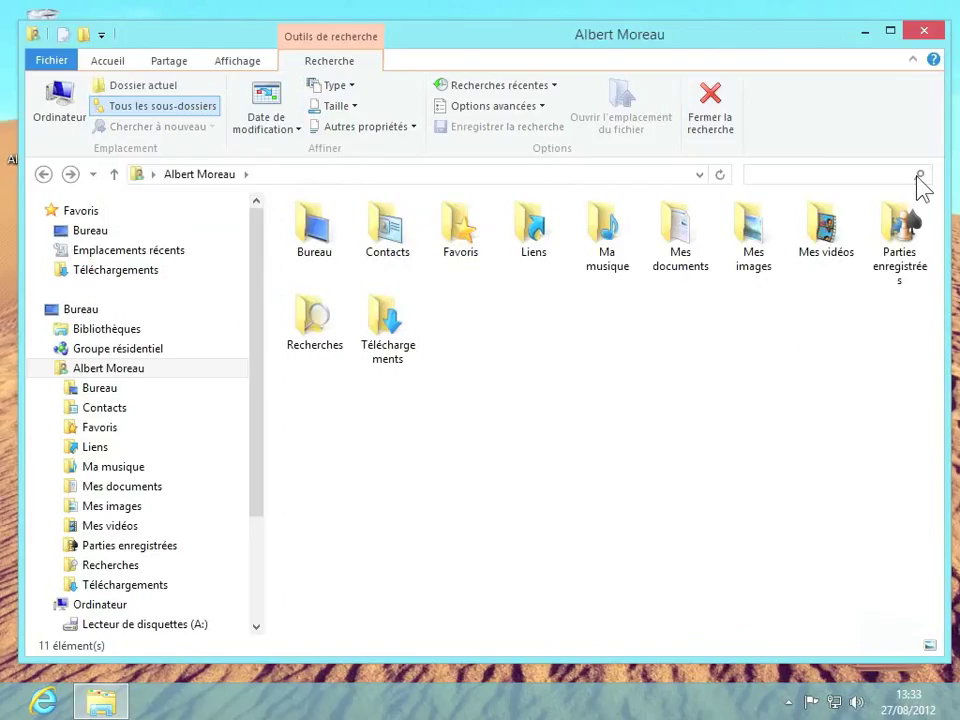
{"action": "type", "text": "mer"}
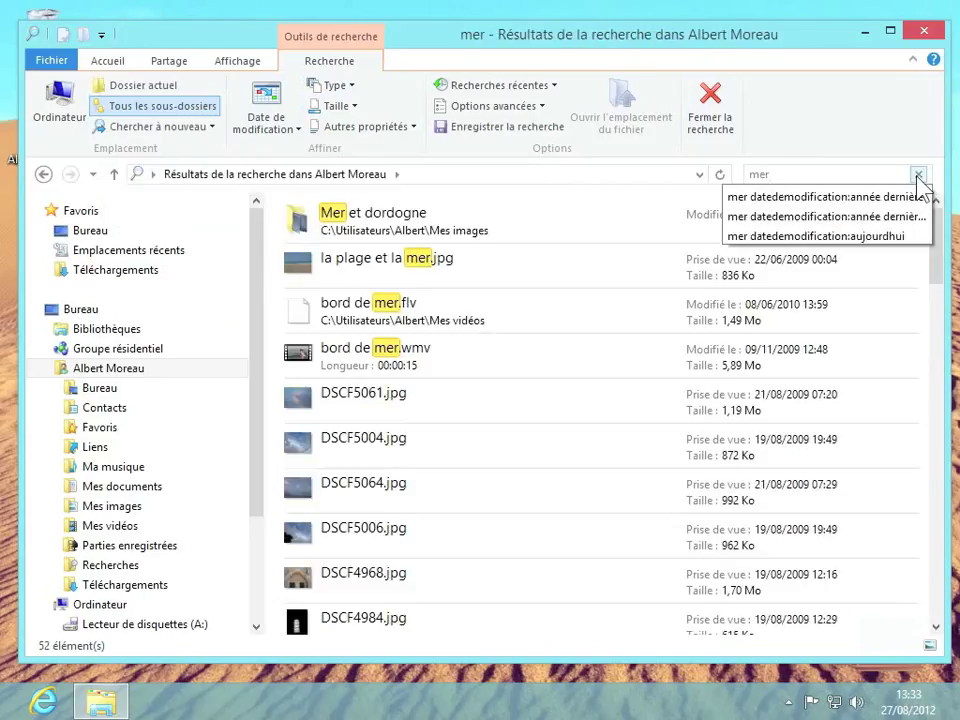
{"action": "left_click", "coordinate": [354, 107]}
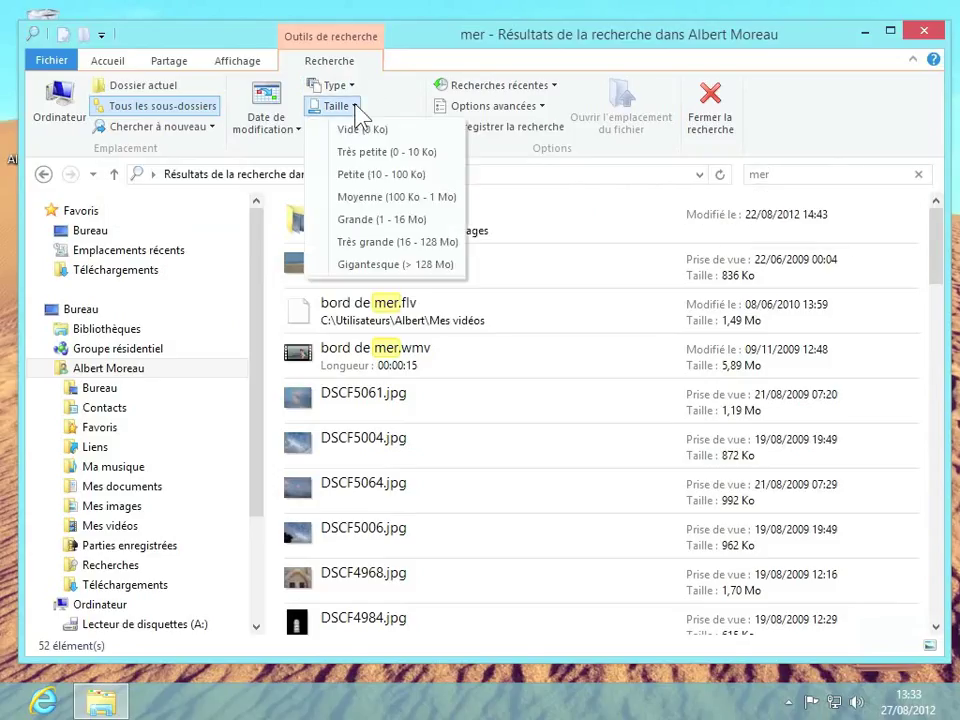
{"action": "left_click", "coordinate": [346, 88]}
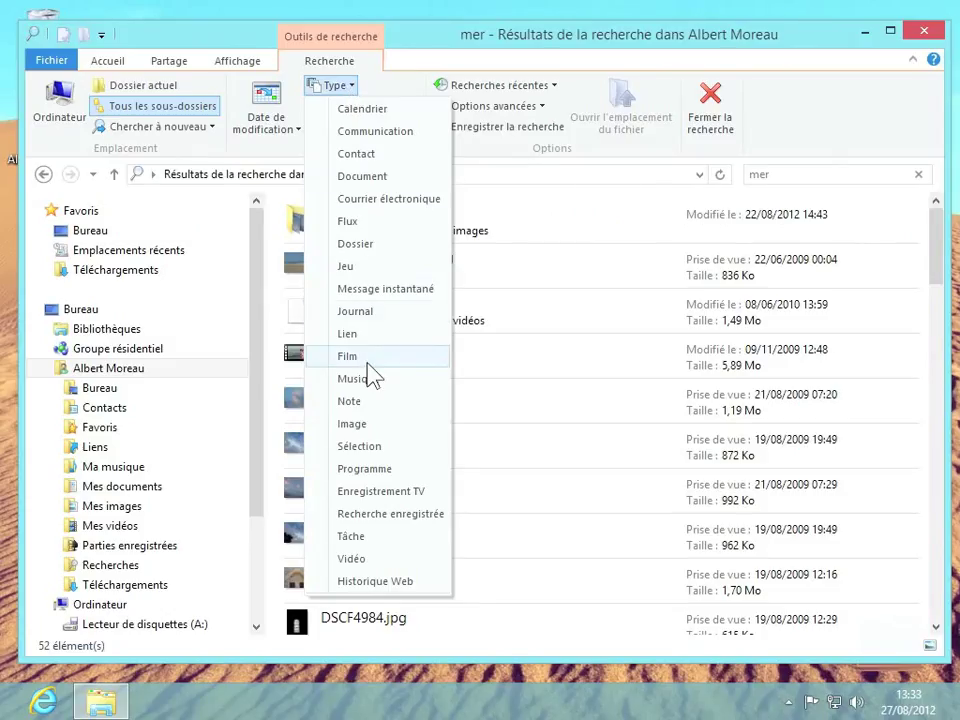
{"action": "left_click", "coordinate": [346, 428]}
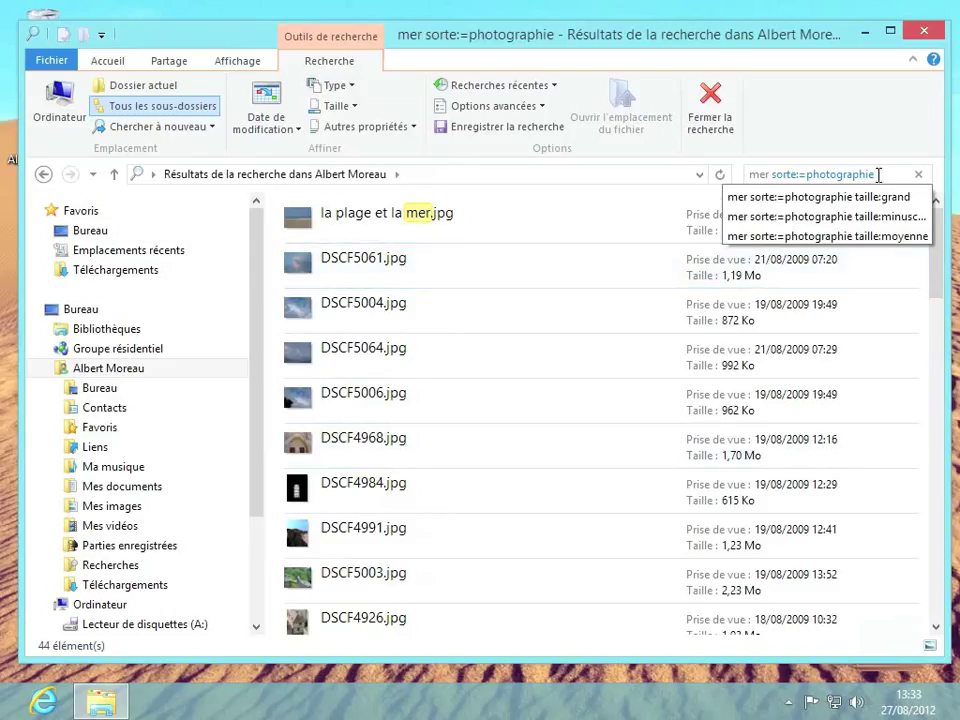
{"action": "key", "text": "Return"}
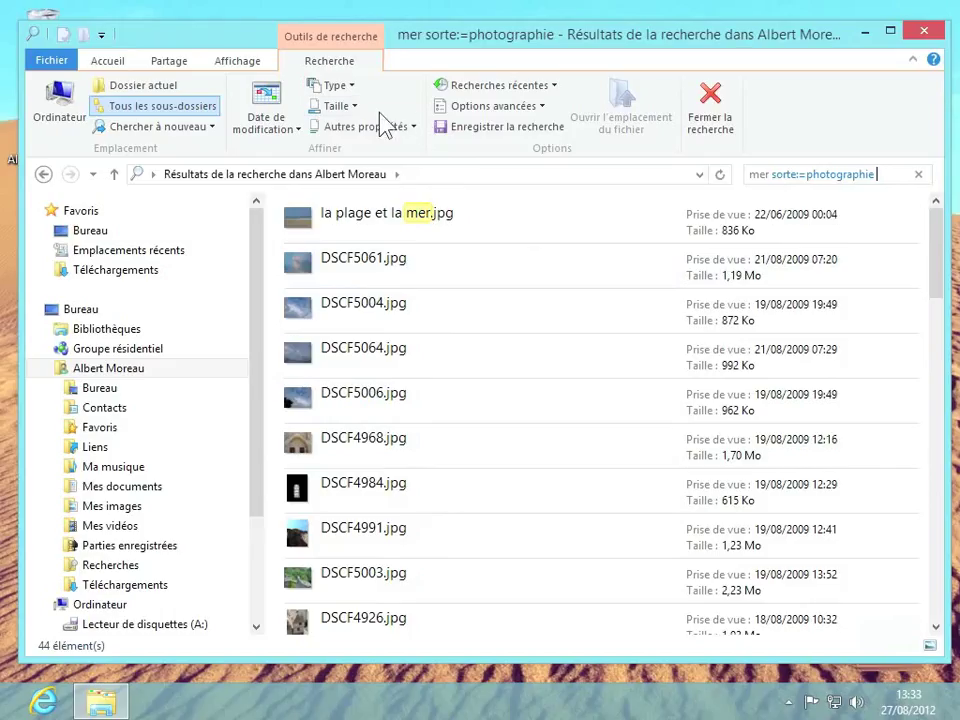
Step: Narrow the image results to size Moyenne (100 Ko - 1 Mo) and to file names containing "mer"
{"action": "left_click", "coordinate": [354, 104]}
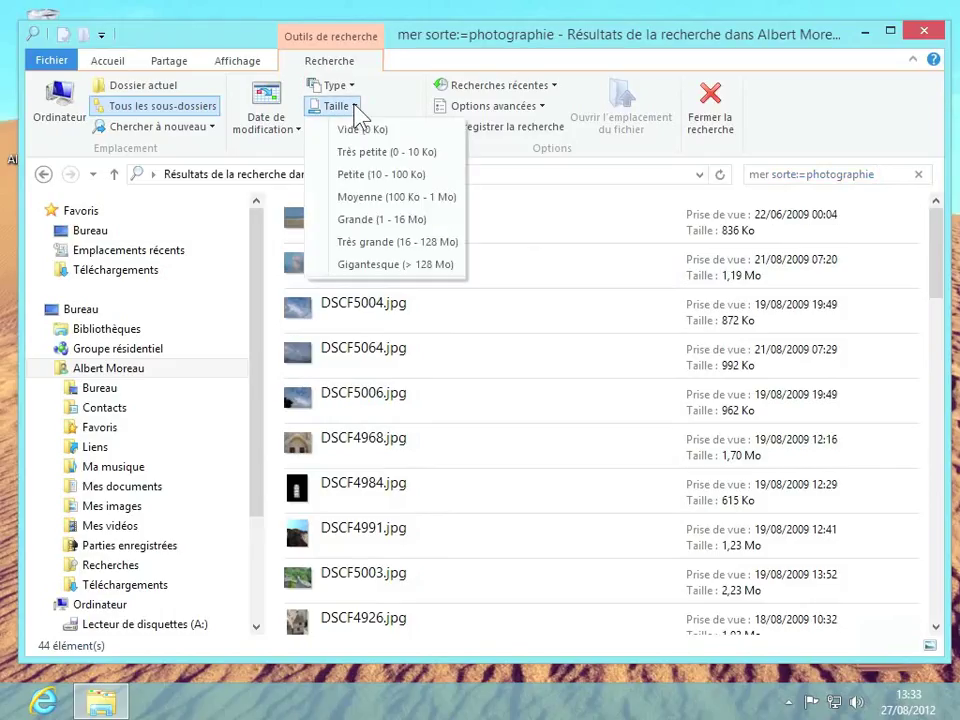
{"action": "left_click", "coordinate": [356, 200]}
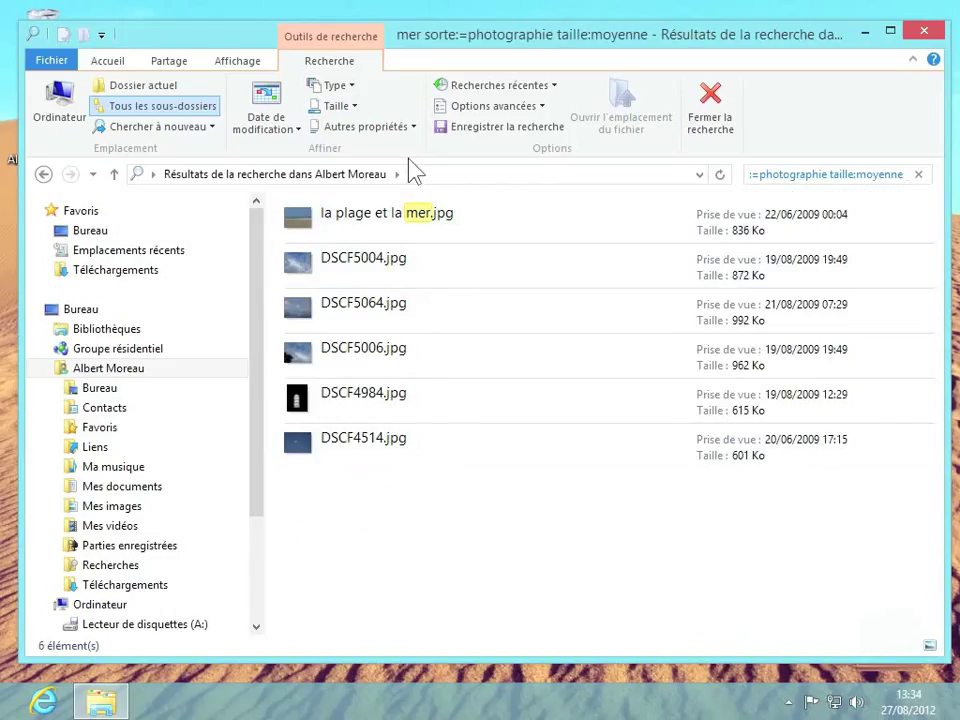
{"action": "left_click", "coordinate": [395, 130]}
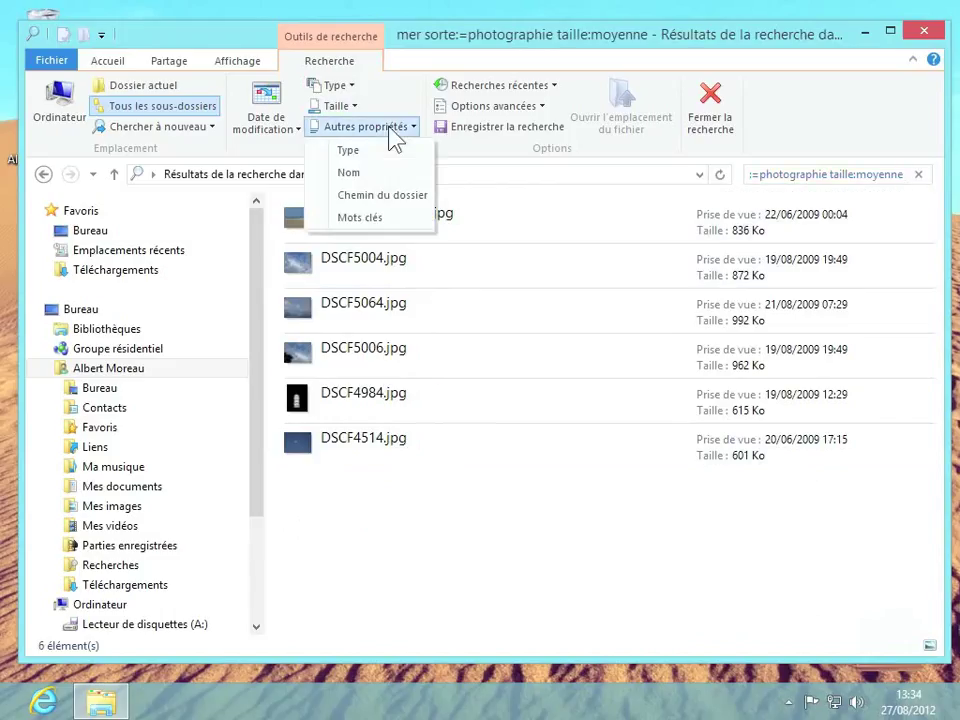
{"action": "left_click", "coordinate": [348, 177]}
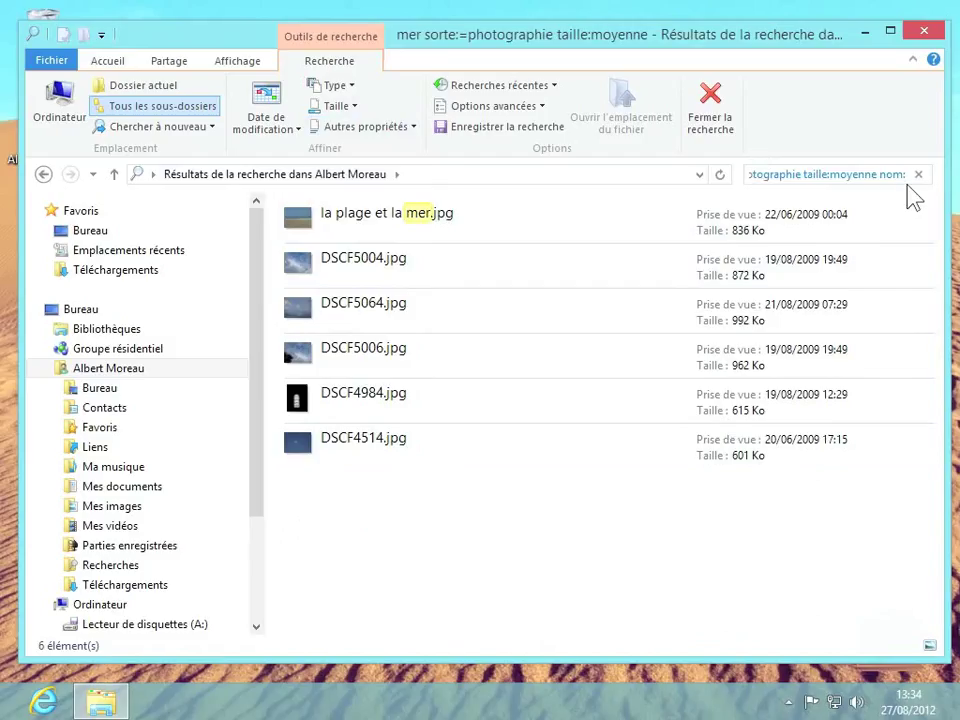
{"action": "type", "text": "mer"}
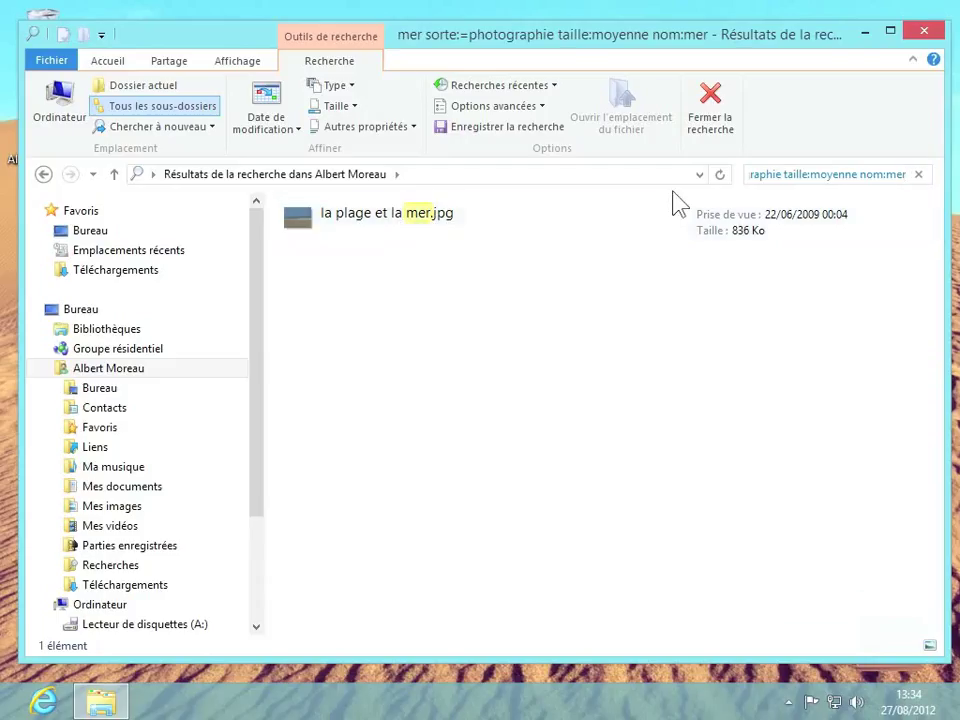
Step: Clear the filtered search, rerun the plain "mer" query from the recent searches, and close the search
{"action": "left_click", "coordinate": [917, 175]}
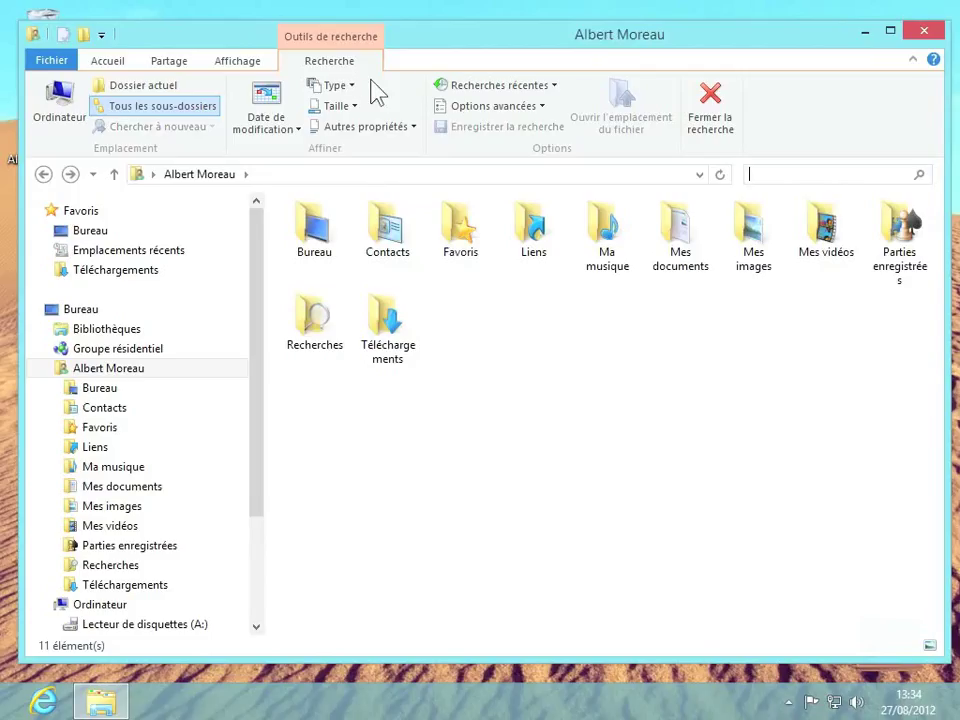
{"action": "left_click", "coordinate": [553, 88]}
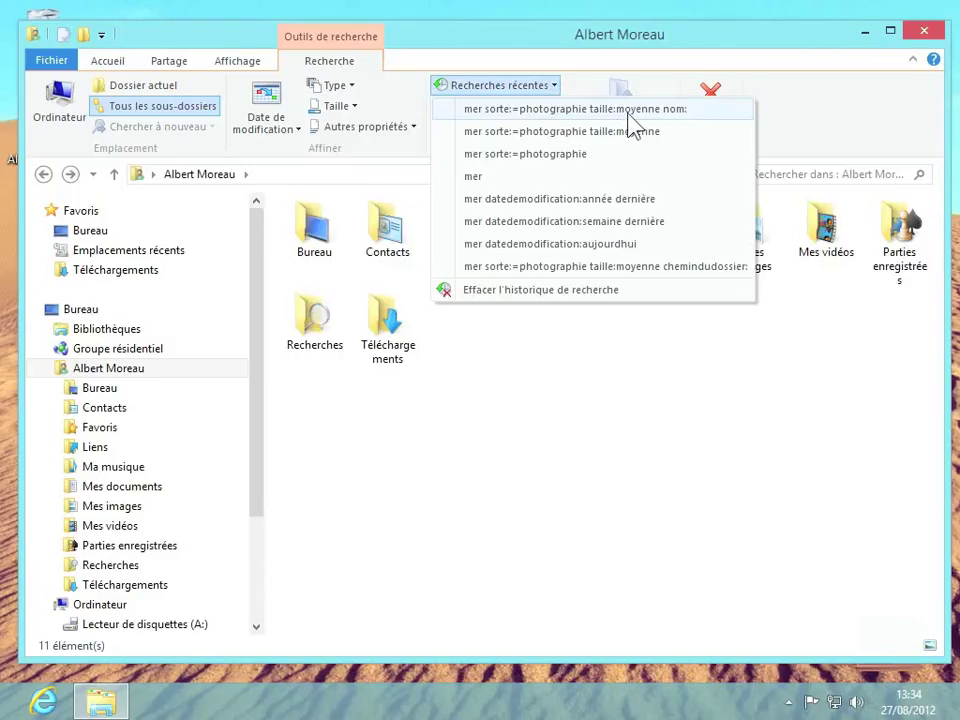
{"action": "left_click", "coordinate": [488, 179]}
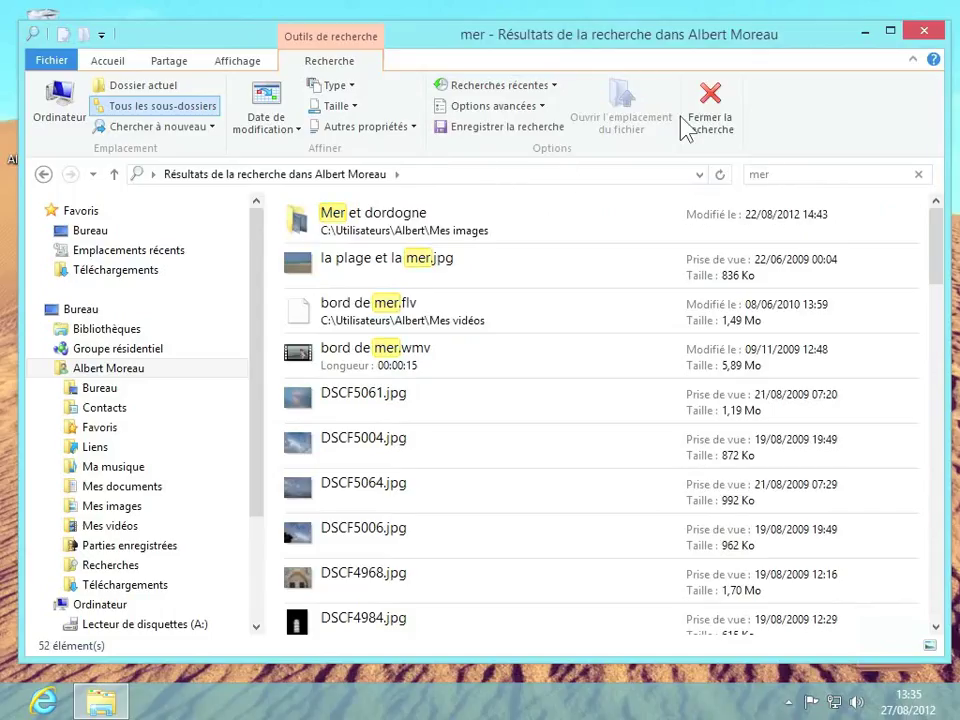
{"action": "left_click", "coordinate": [706, 120]}
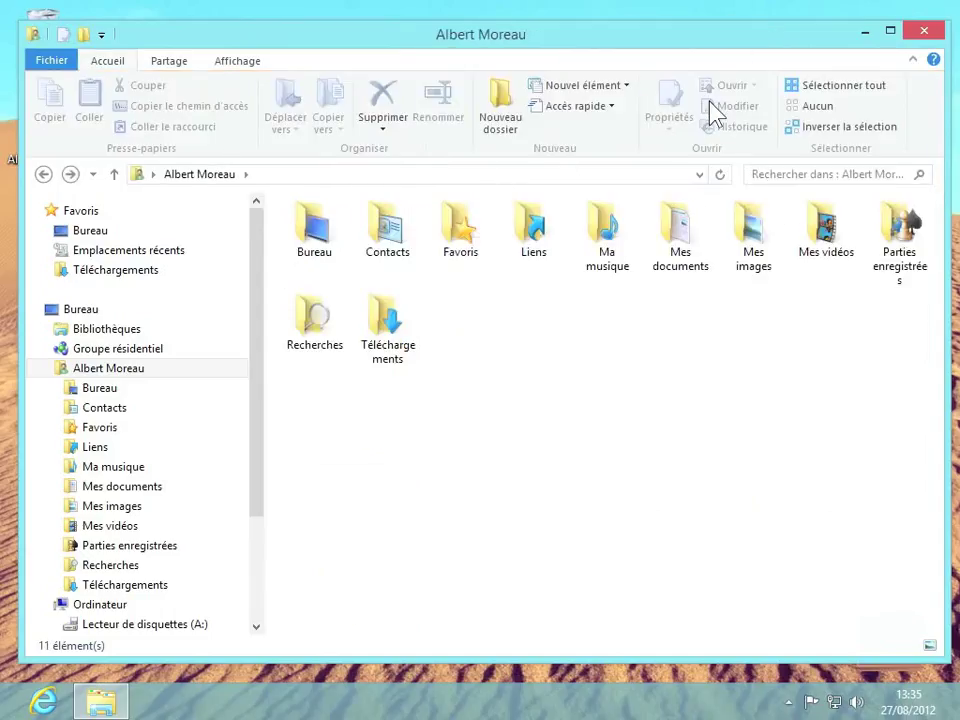